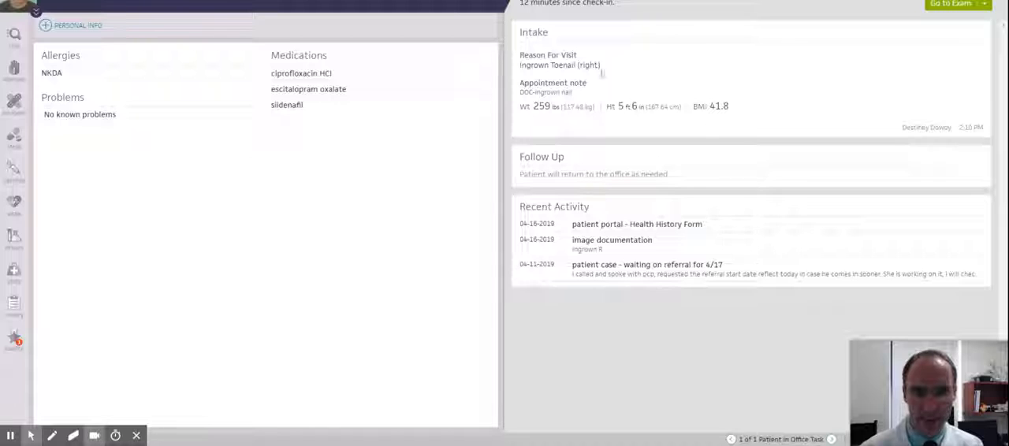
Start the exam and move through the reason for visit and history of present illness to the review of systems
{"action": "left_click", "coordinate": [959, 5]}
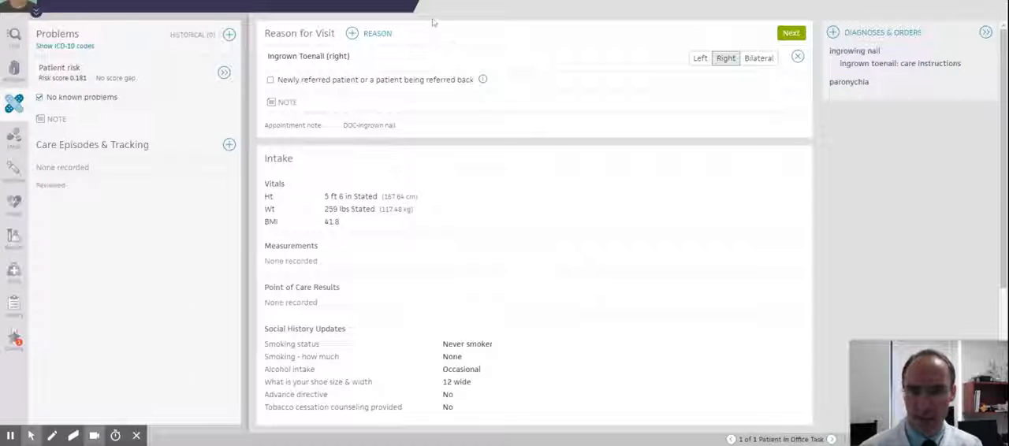
{"action": "left_click", "coordinate": [791, 33]}
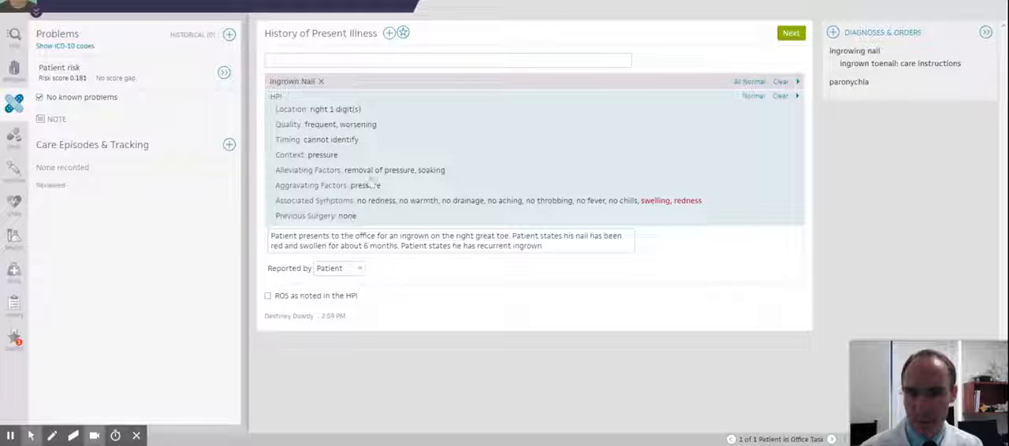
{"action": "left_click", "coordinate": [348, 238]}
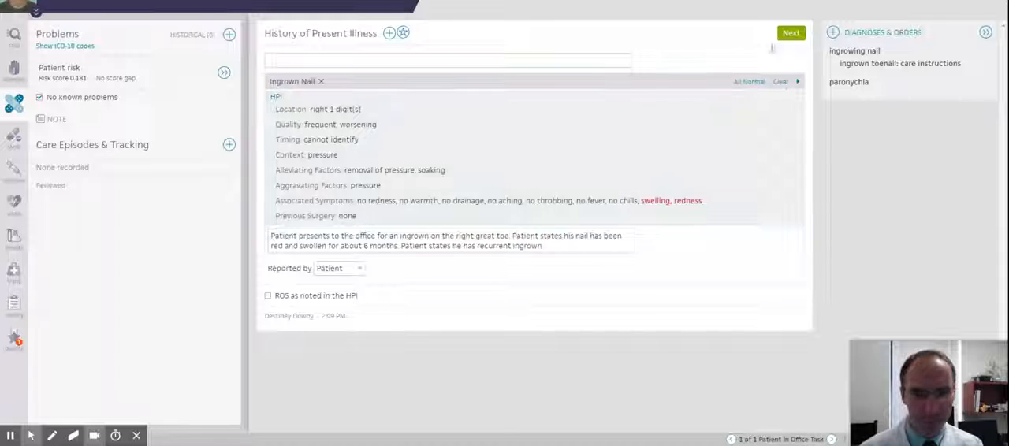
{"action": "left_click", "coordinate": [791, 35]}
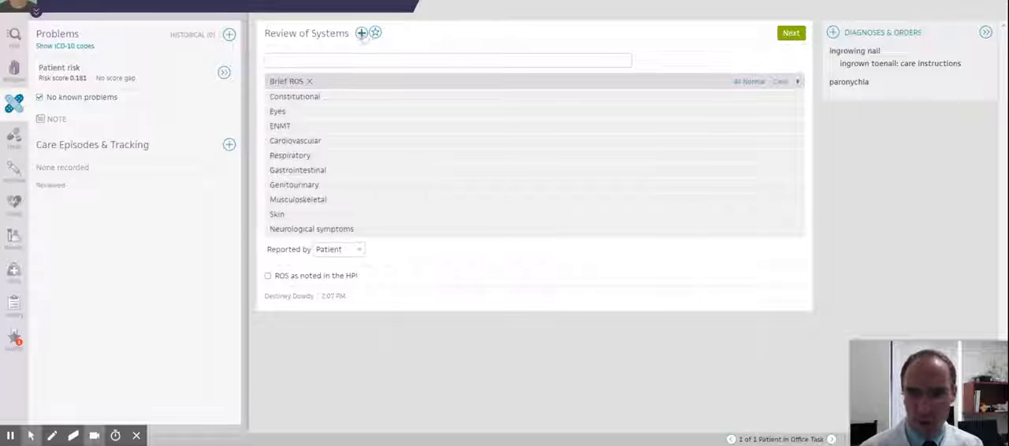
Fill the review of systems with the saved Normal Brief ROS findings and continue to the physical exam
{"action": "left_click", "coordinate": [361, 35]}
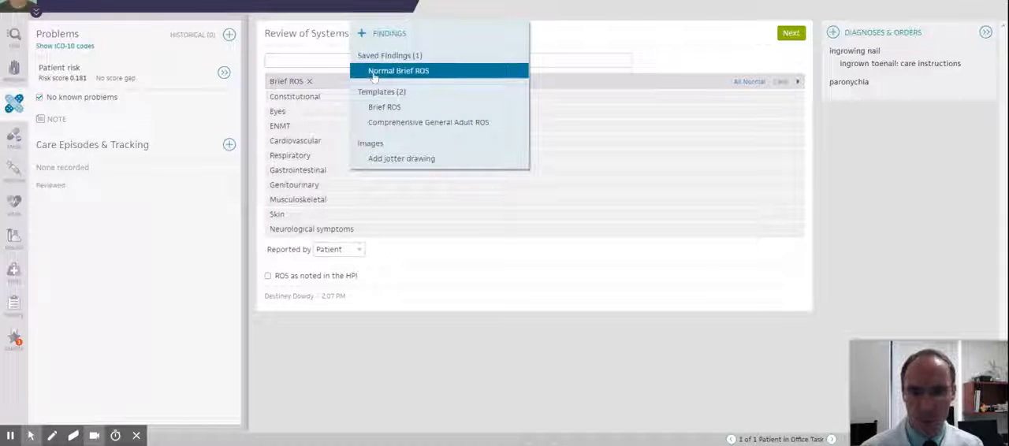
{"action": "left_click", "coordinate": [374, 73]}
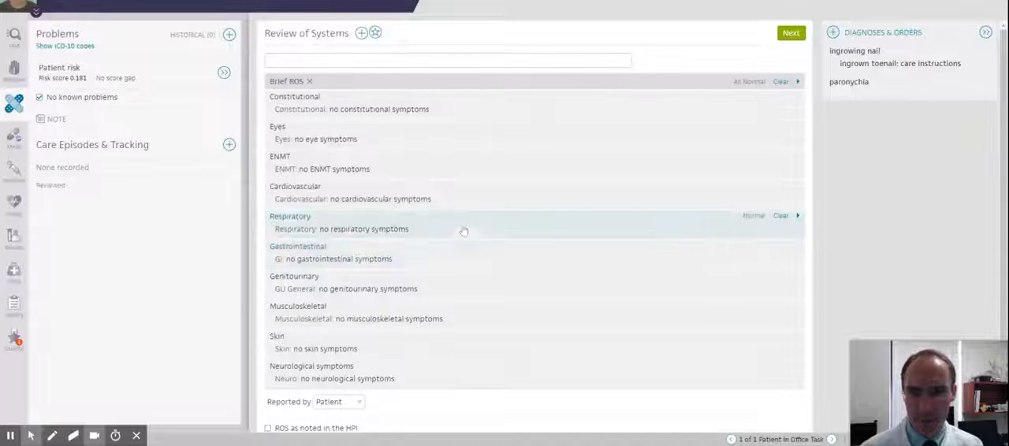
{"action": "left_click", "coordinate": [791, 35]}
Collapse the problems list and expand the vascular and integumentary findings of the physical exam
{"action": "left_click", "coordinate": [14, 106]}
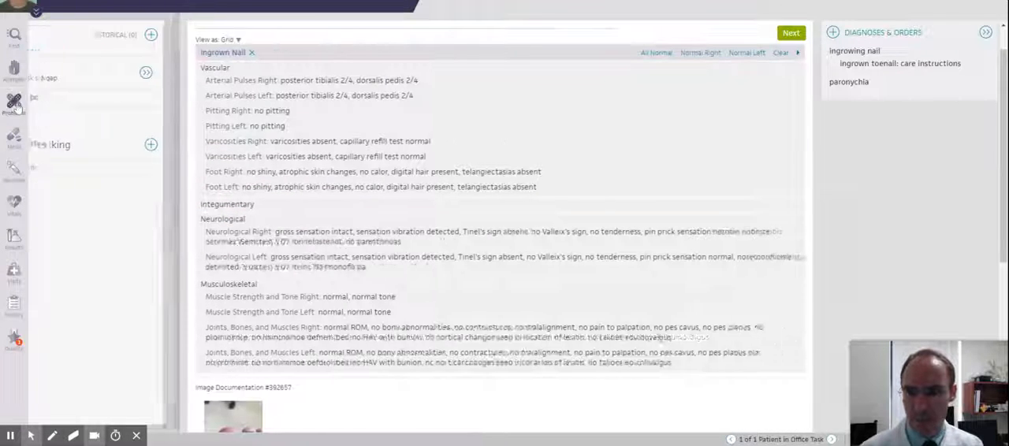
{"action": "left_click", "coordinate": [182, 109]}
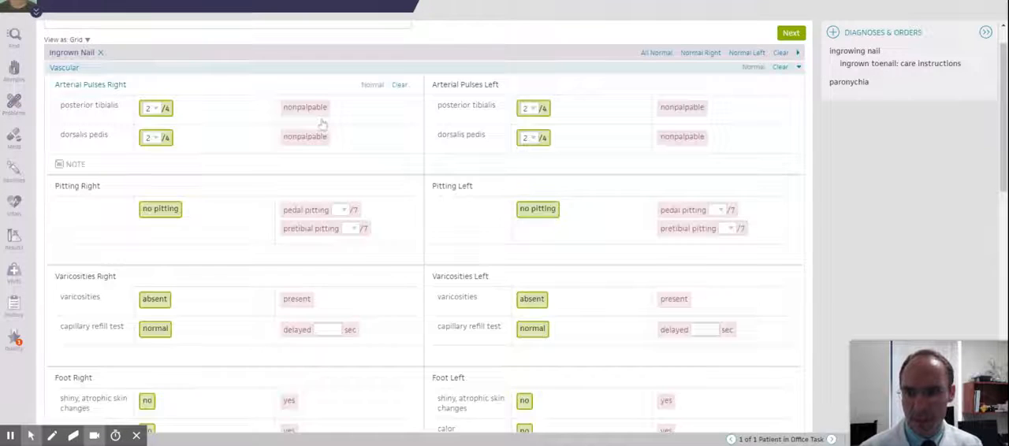
{"action": "scroll", "coordinate": [322, 124], "scroll_direction": "down", "scroll_amount": 3}
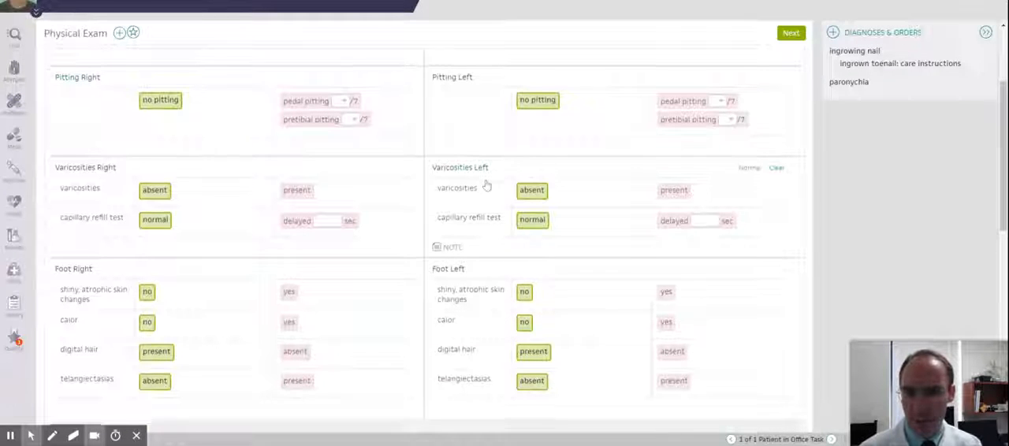
{"action": "scroll", "coordinate": [486, 184], "scroll_direction": "down", "scroll_amount": 3}
{"action": "scroll", "coordinate": [296, 245], "scroll_direction": "down", "scroll_amount": 1}
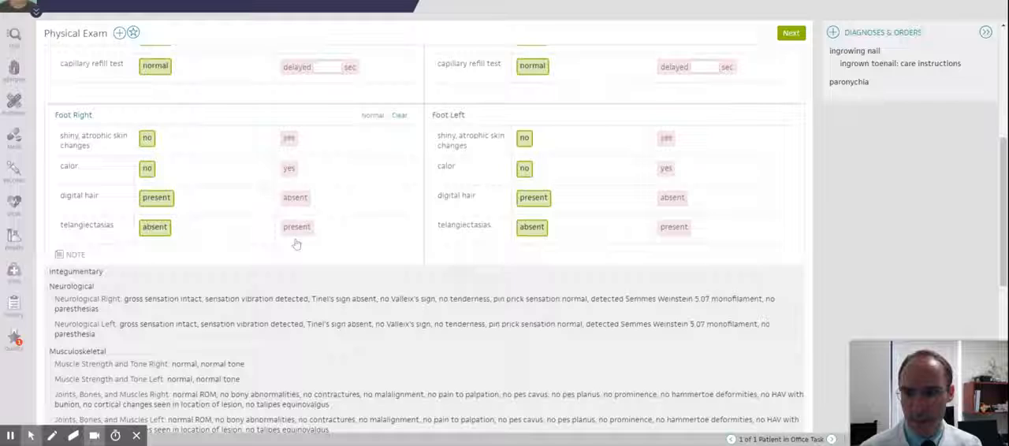
{"action": "left_click", "coordinate": [261, 272]}
{"action": "scroll", "coordinate": [368, 181], "scroll_direction": "down", "scroll_amount": 2}
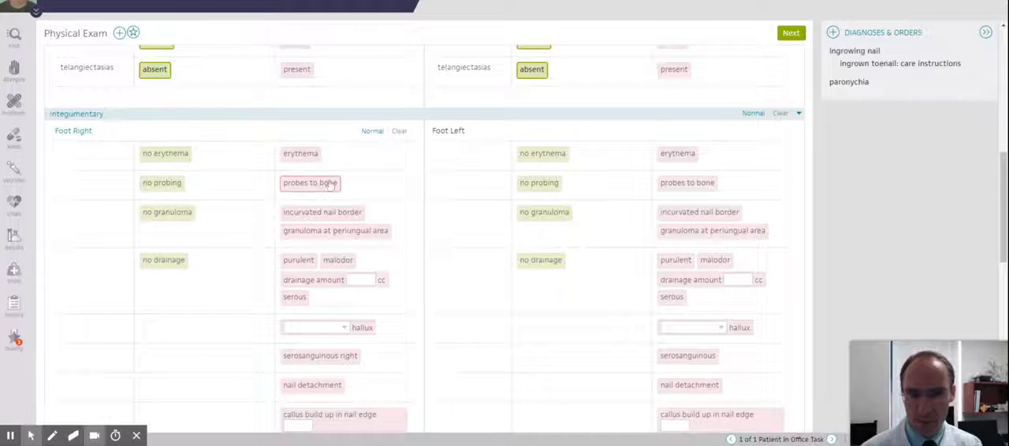
View the toe photo attached to the physical exam at full size and close it
{"action": "scroll", "coordinate": [319, 189], "scroll_direction": "down", "scroll_amount": 8}
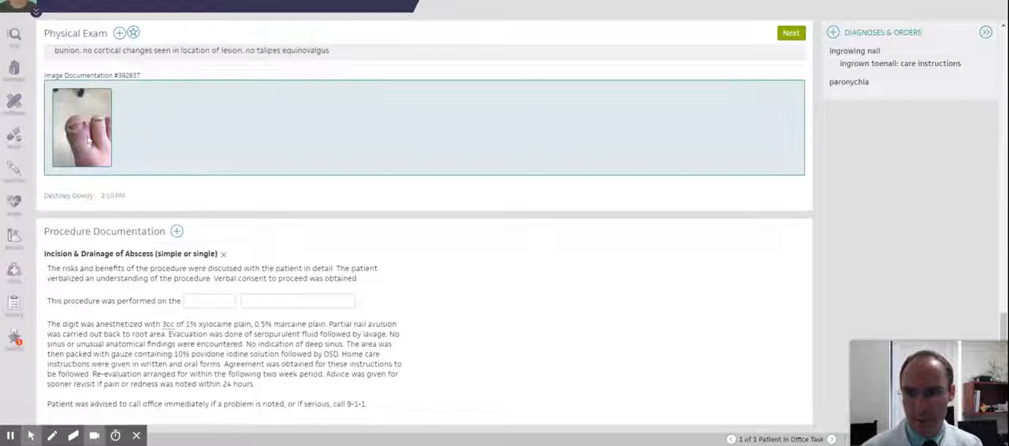
{"action": "left_click", "coordinate": [89, 140]}
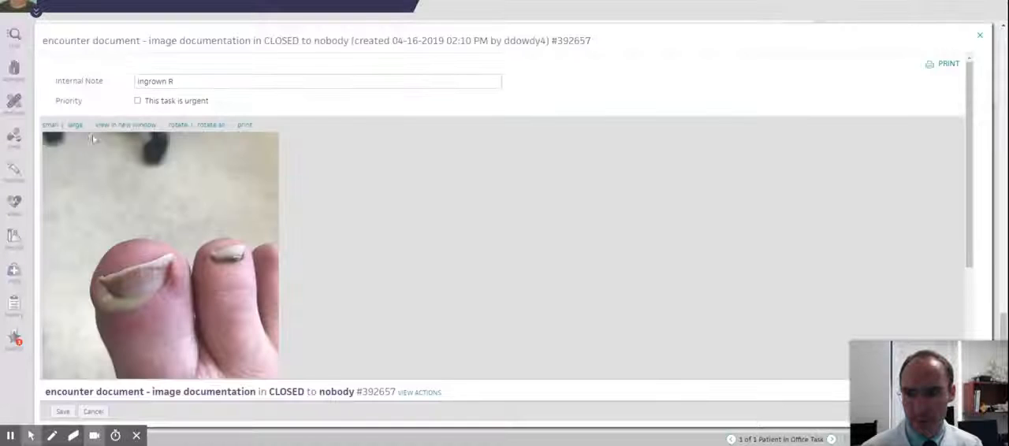
{"action": "scroll", "coordinate": [119, 237], "scroll_direction": "down", "scroll_amount": 3}
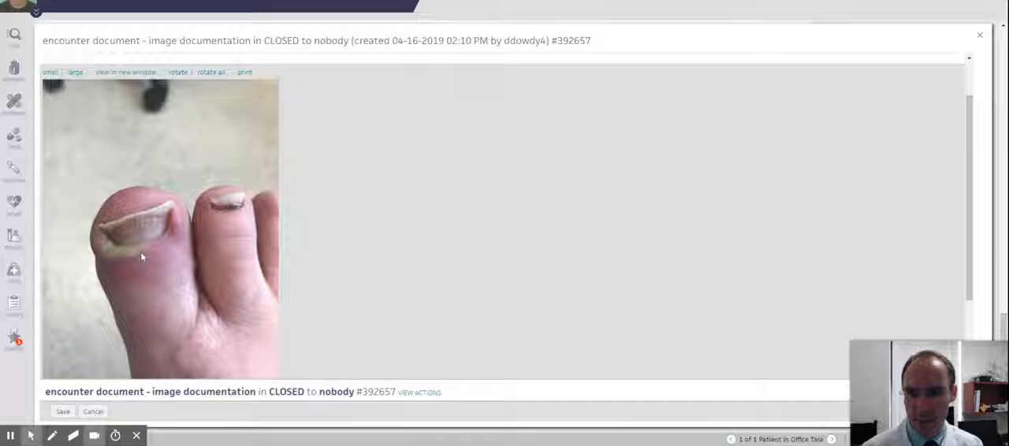
{"action": "left_click", "coordinate": [980, 39]}
Record erythema at the "nail base", no probing and no granuloma in the right foot's integumentary findings
{"action": "scroll", "coordinate": [436, 219], "scroll_direction": "down", "scroll_amount": 10}
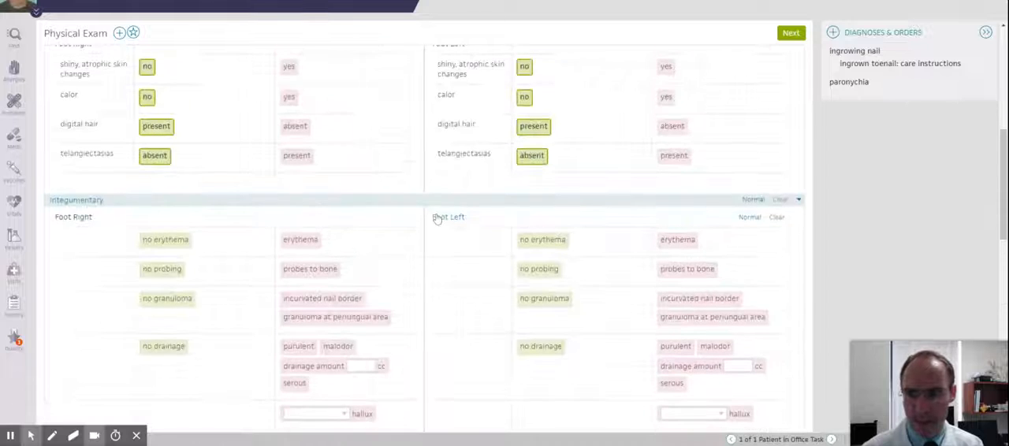
{"action": "left_click", "coordinate": [292, 246]}
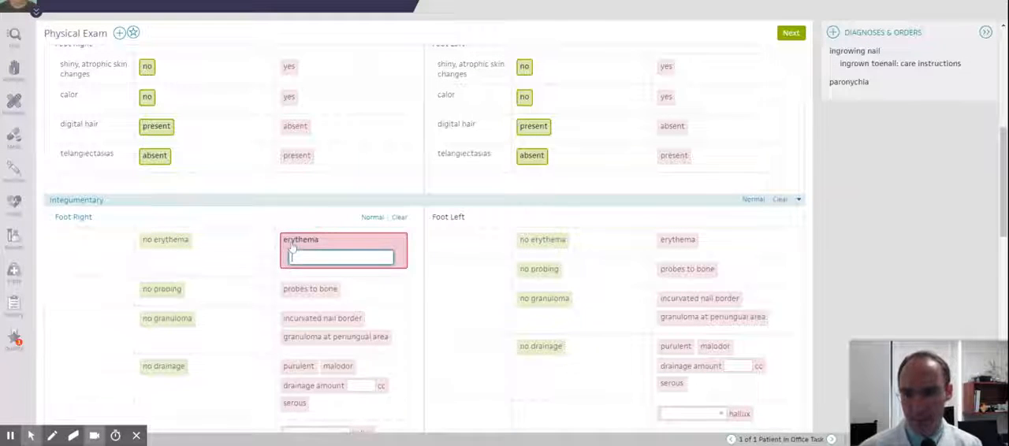
{"action": "type", "text": "nail base"}
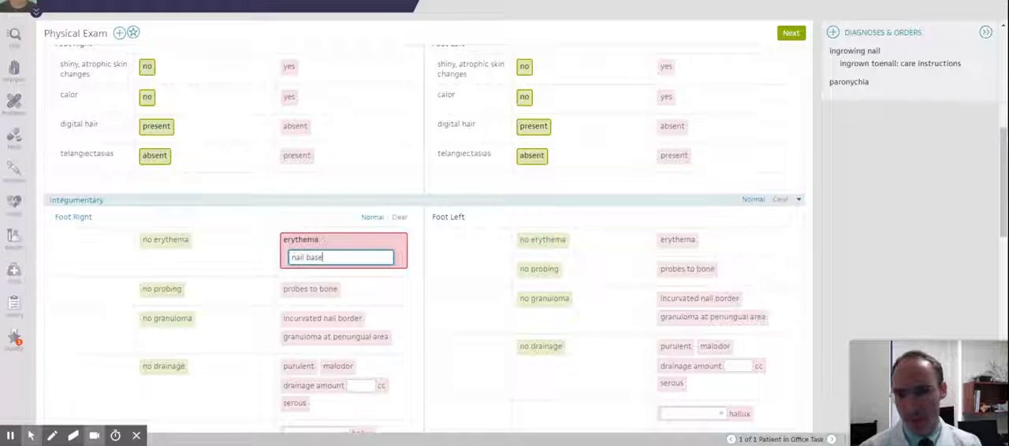
{"action": "left_click", "coordinate": [162, 290]}
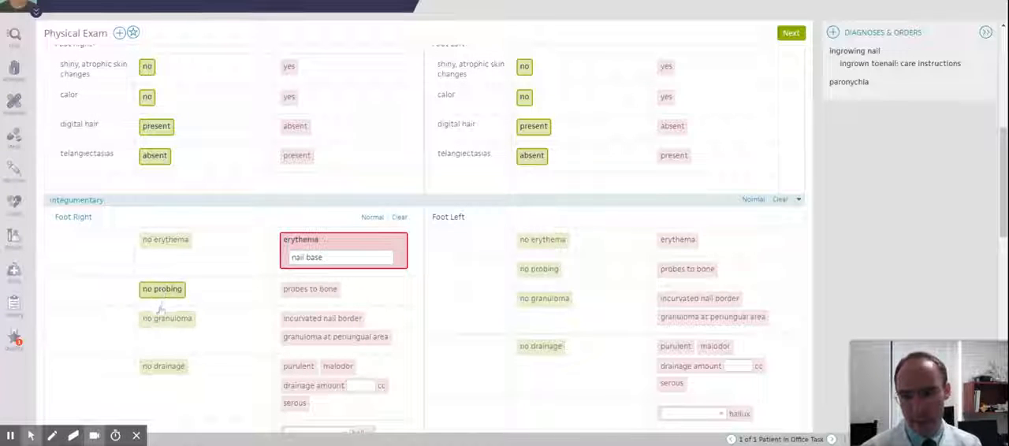
{"action": "left_click", "coordinate": [167, 320]}
Record the right foot's drainage as purulent "to hallux nail base", with malodor and an amount of 3 cc
{"action": "scroll", "coordinate": [167, 320], "scroll_direction": "down", "scroll_amount": 1}
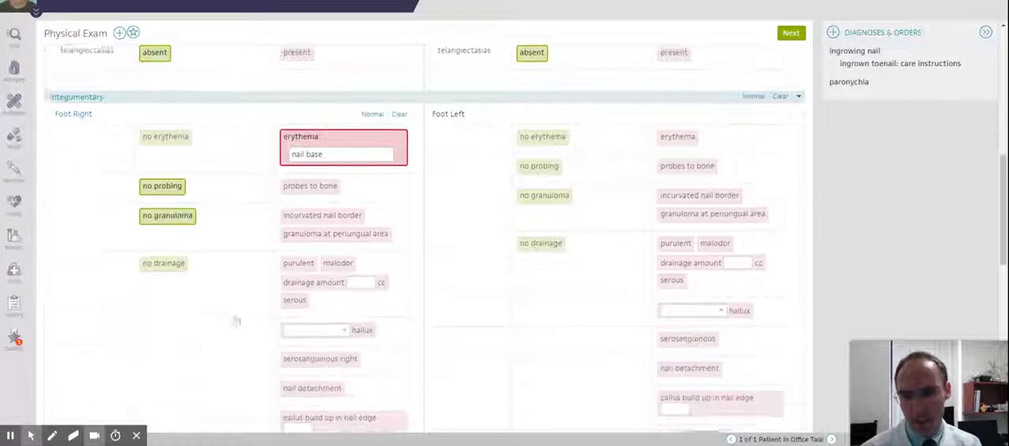
{"action": "left_click", "coordinate": [298, 262]}
{"action": "type", "text": "to r"}
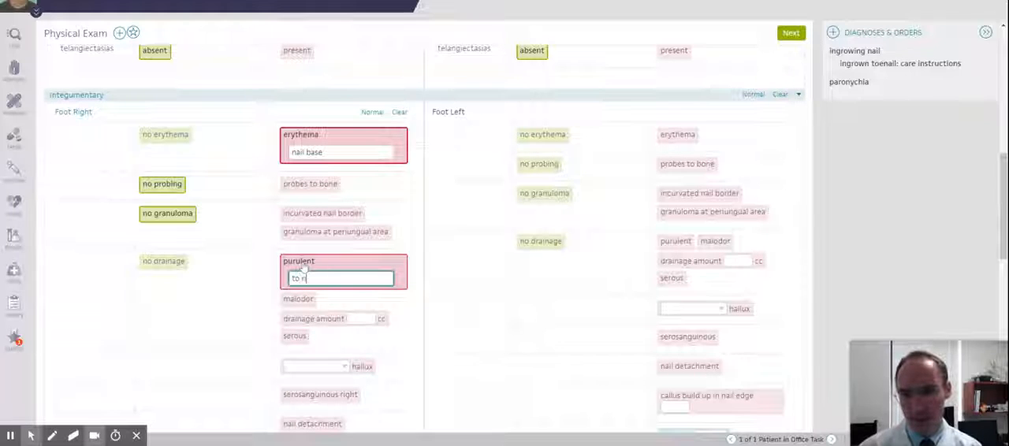
{"action": "key", "text": "BackSpace"}
{"action": "type", "text": "hallux nail base"}
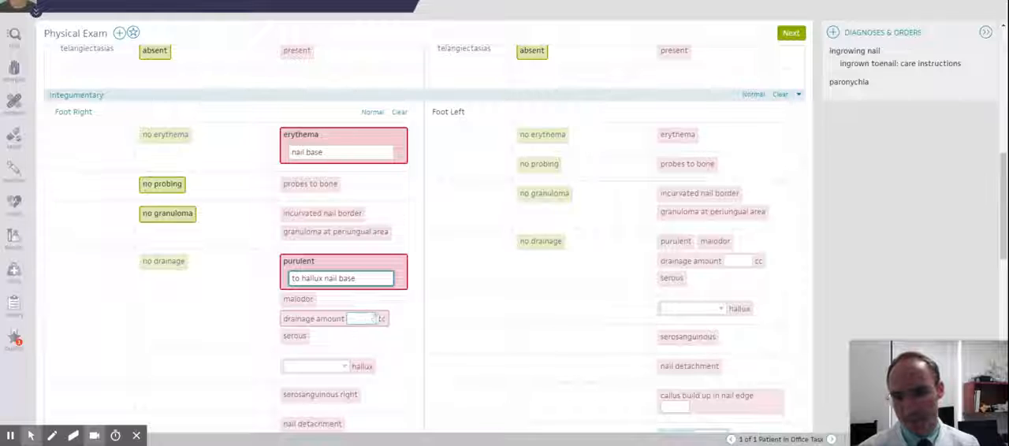
{"action": "left_click", "coordinate": [361, 318]}
{"action": "type", "text": "3"}
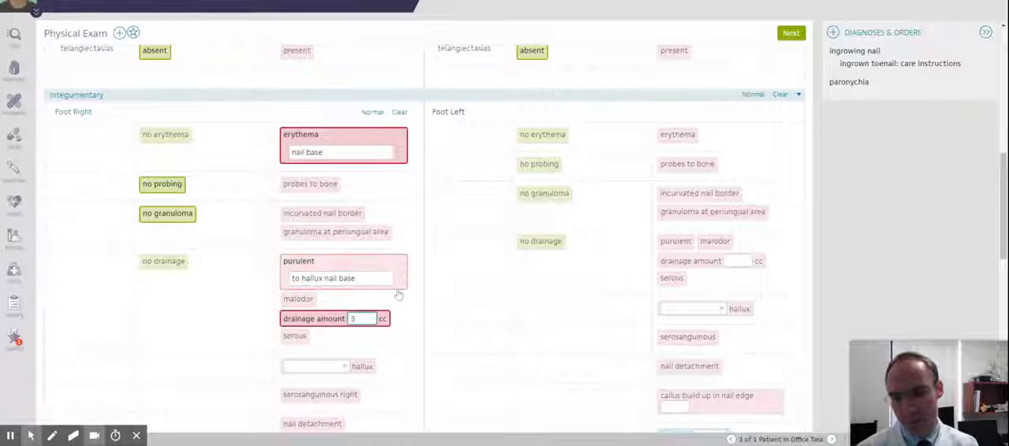
{"action": "scroll", "coordinate": [394, 296], "scroll_direction": "down", "scroll_amount": 1}
{"action": "left_click", "coordinate": [299, 246]}
{"action": "scroll", "coordinate": [319, 267], "scroll_direction": "down", "scroll_amount": 1}
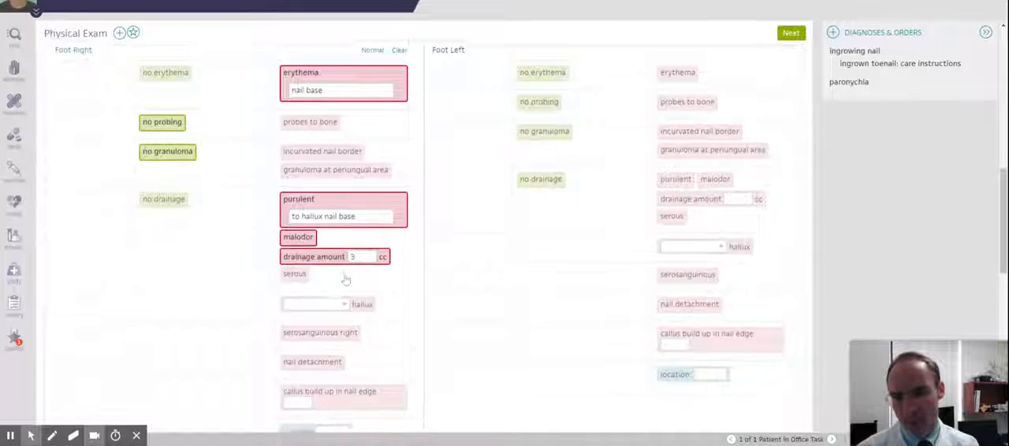
{"action": "left_click", "coordinate": [323, 268]}
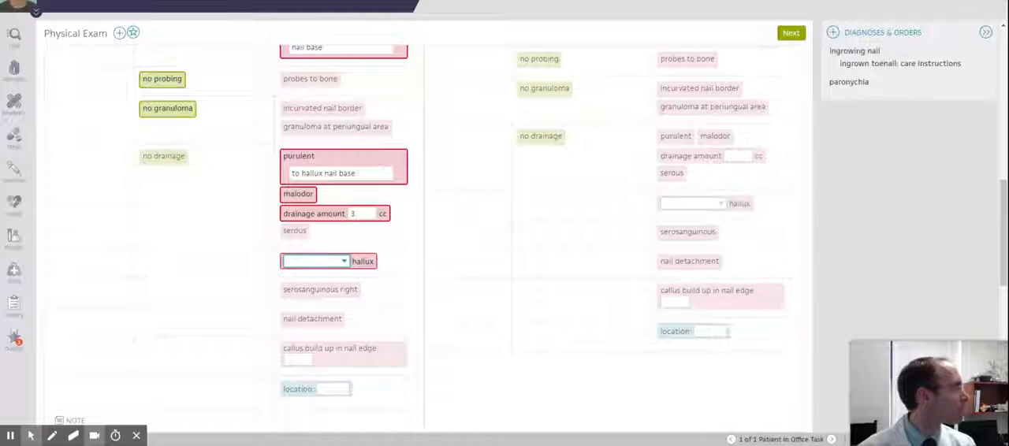
{"action": "left_click", "coordinate": [360, 264]}
{"action": "scroll", "coordinate": [339, 290], "scroll_direction": "down", "scroll_amount": 1}
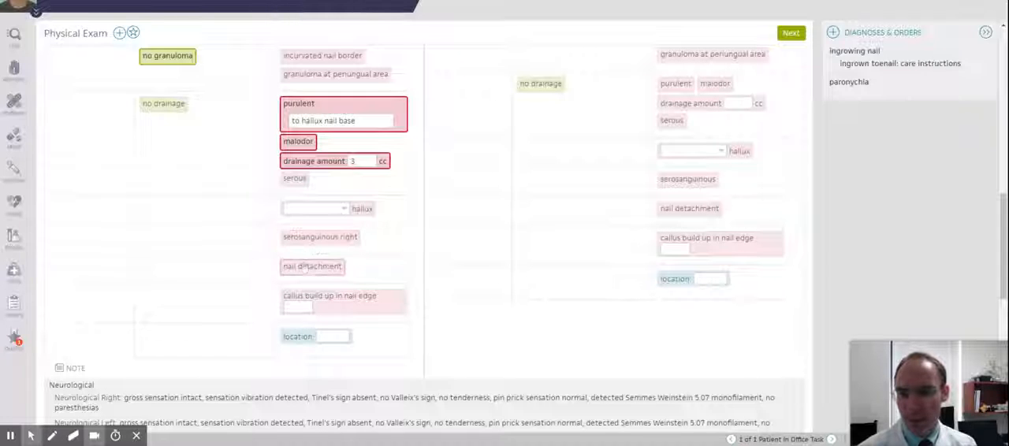
{"action": "scroll", "coordinate": [314, 249], "scroll_direction": "down", "scroll_amount": 3}
{"action": "scroll", "coordinate": [473, 221], "scroll_direction": "up", "scroll_amount": 5}
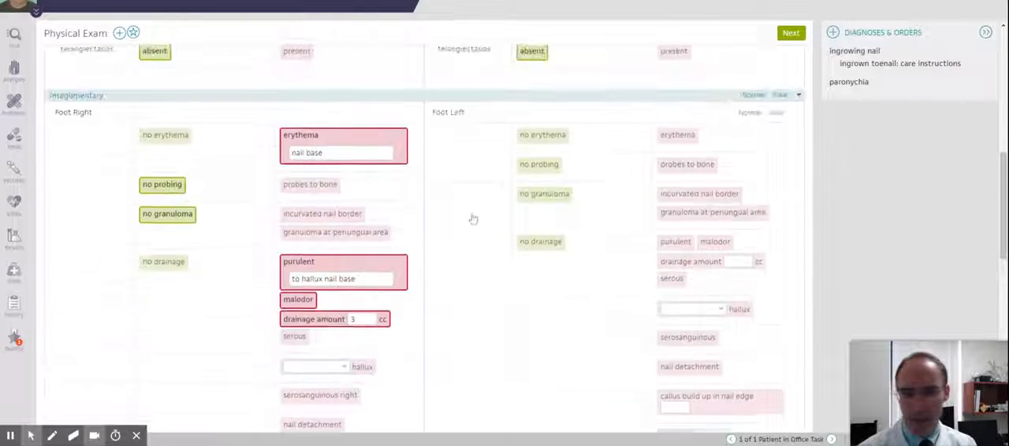
Set the incision and drainage procedure's site to the right great toe and check the wording of the procedure text
{"action": "scroll", "coordinate": [405, 245], "scroll_direction": "down", "scroll_amount": 10}
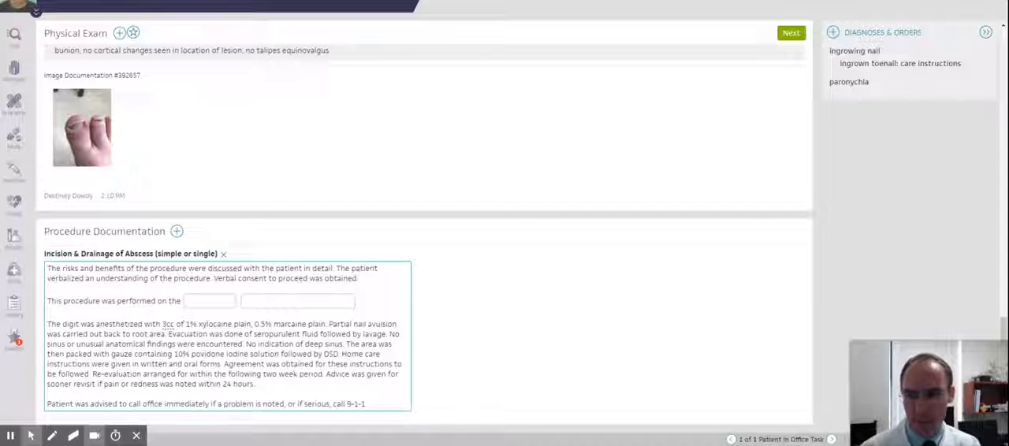
{"action": "left_click", "coordinate": [209, 301]}
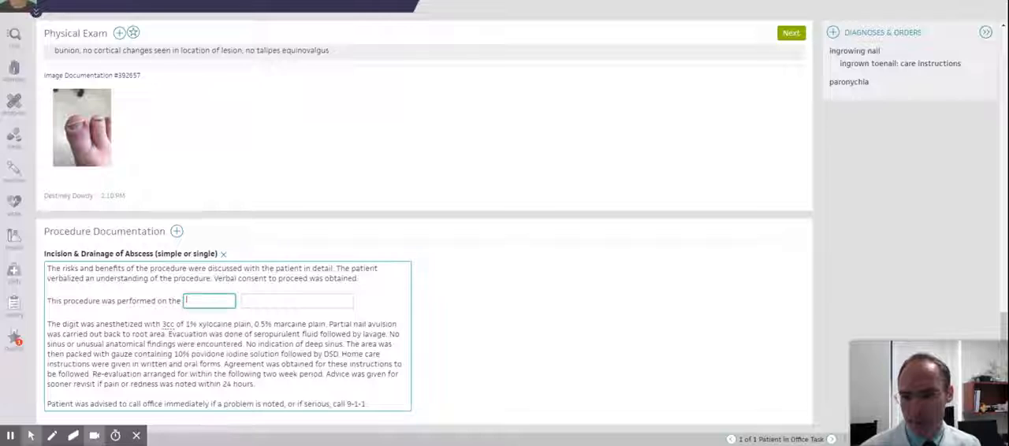
{"action": "left_click", "coordinate": [207, 301]}
{"action": "left_click", "coordinate": [197, 332]}
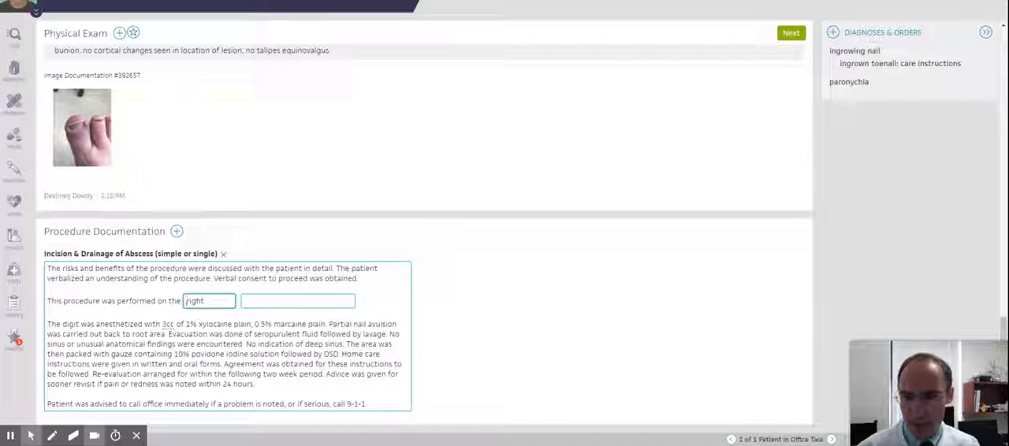
{"action": "key", "text": "Tab"}
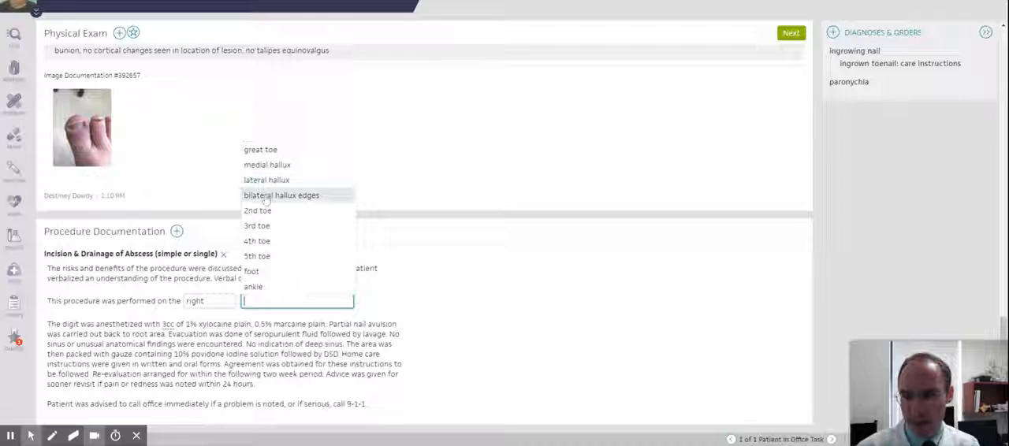
{"action": "left_click", "coordinate": [265, 151]}
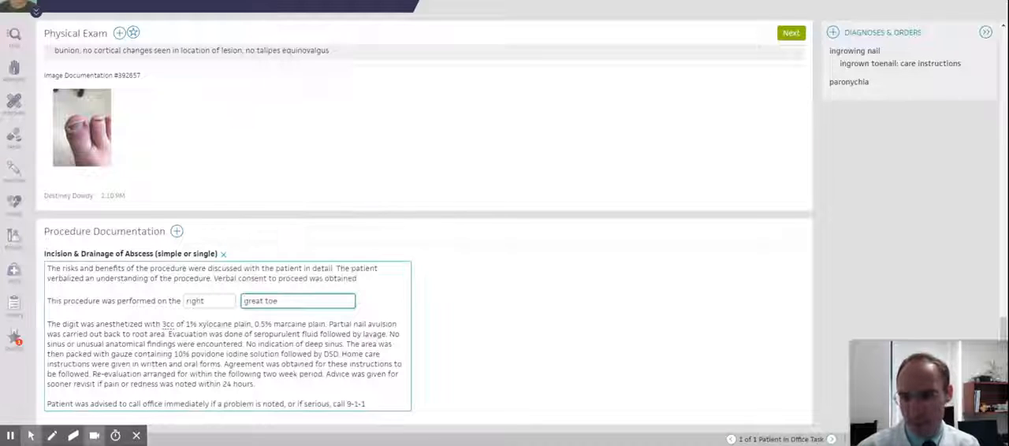
{"action": "left_click", "coordinate": [264, 333]}
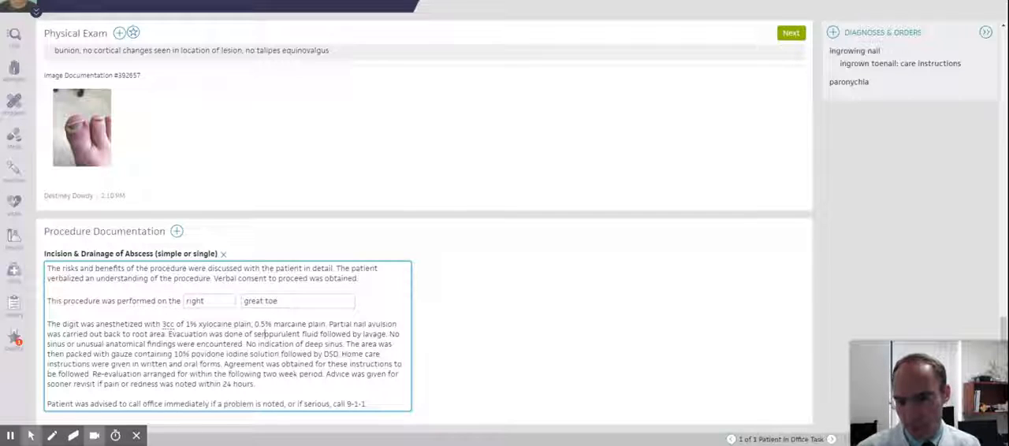
{"action": "type", "text": "o"}
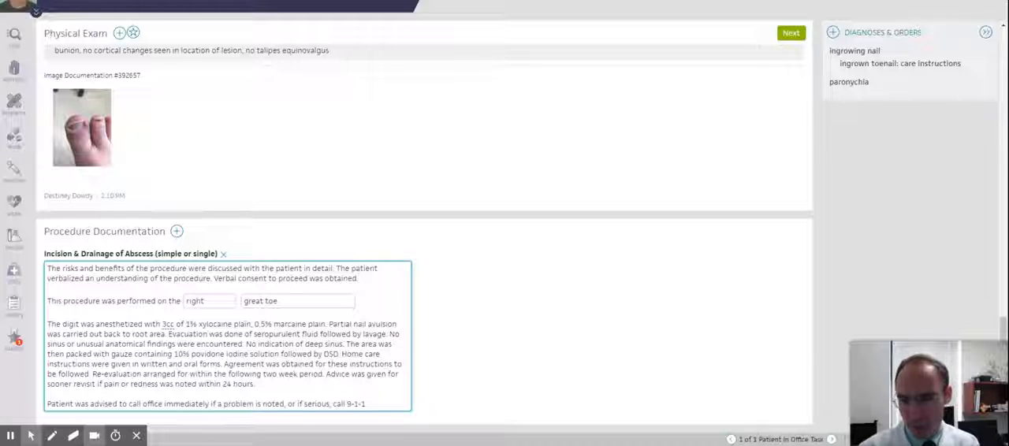
Advance to the assessment and plan and remove the L03.032 left toe cellulitis code from the paronychia diagnosis
{"action": "left_click", "coordinate": [793, 34]}
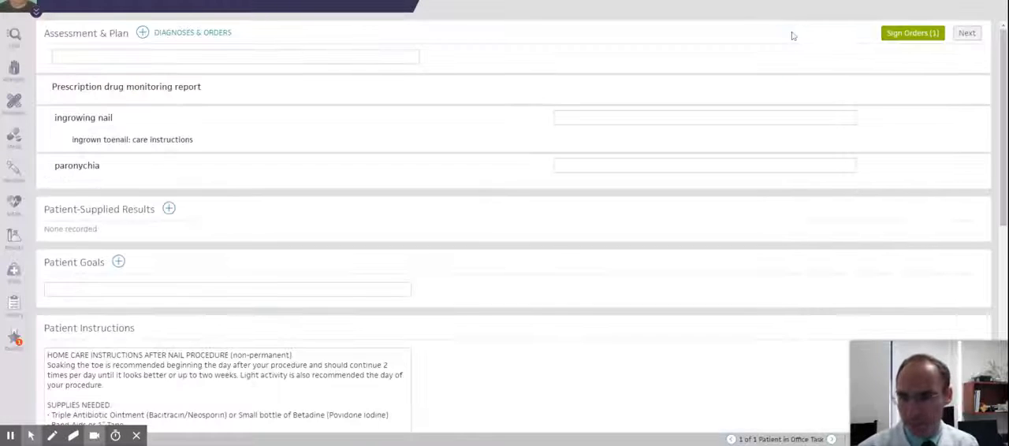
{"action": "left_click", "coordinate": [79, 167]}
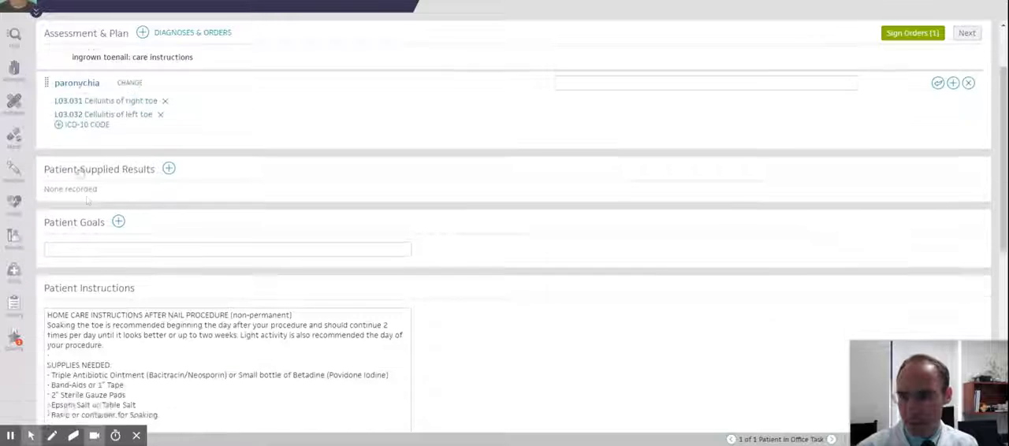
{"action": "left_click", "coordinate": [162, 87]}
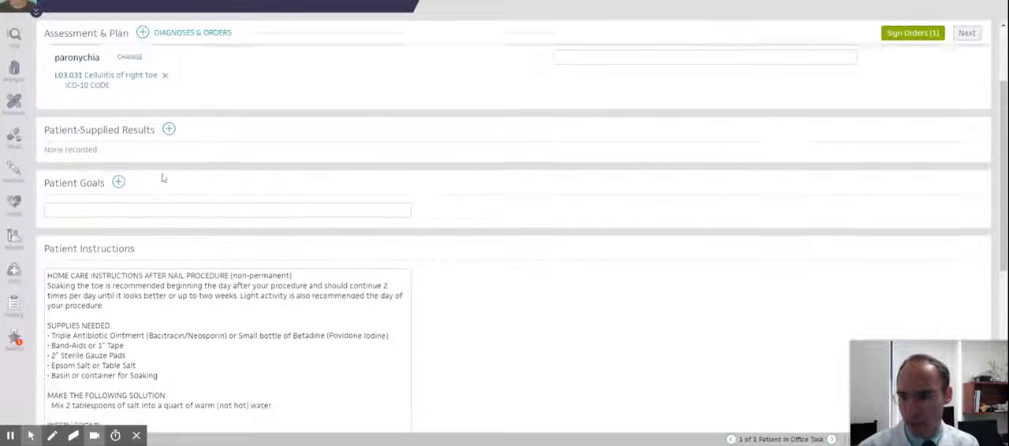
{"action": "scroll", "coordinate": [163, 178], "scroll_direction": "up", "scroll_amount": 2}
Fill the blank for the condition at the end of the patient instructions with "Ingrown Nail"
{"action": "scroll", "coordinate": [126, 167], "scroll_direction": "down", "scroll_amount": 4}
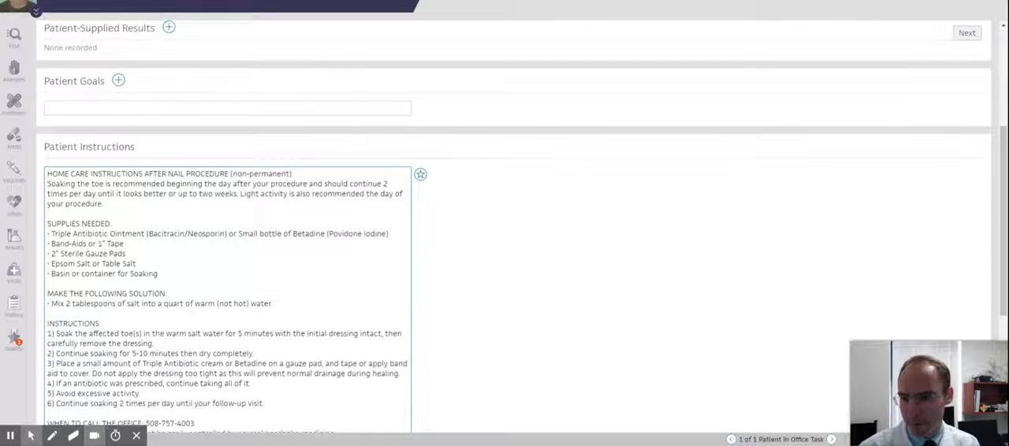
{"action": "scroll", "coordinate": [228, 236], "scroll_direction": "down", "scroll_amount": 3}
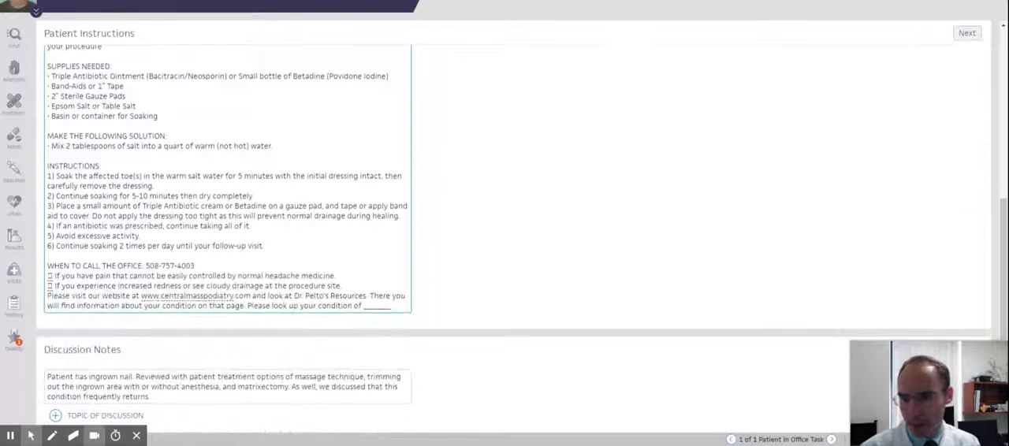
{"action": "double_click", "coordinate": [377, 306]}
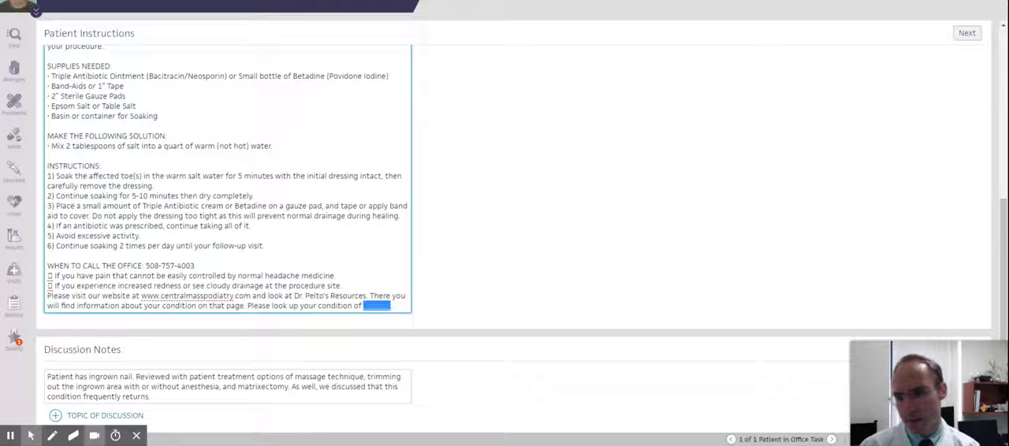
{"action": "type", "text": "ion of Ingrown Nail."}
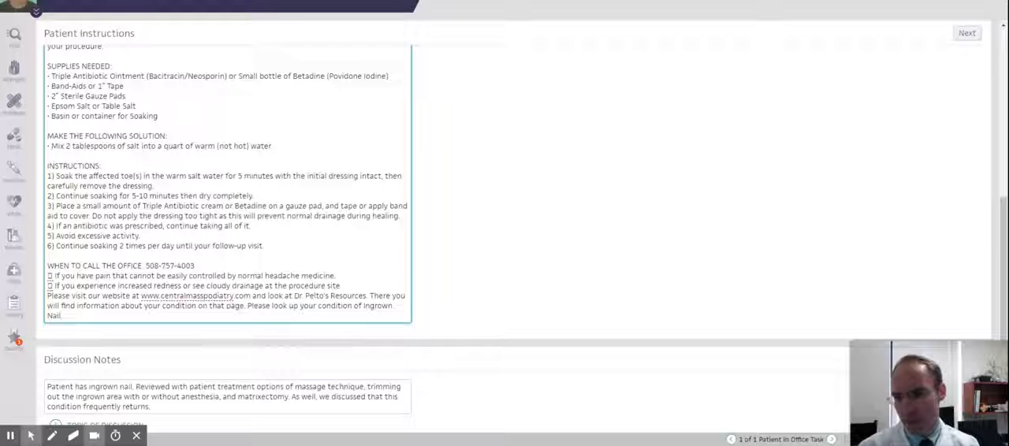
Check the discussion notes and add a return-to-office follow-up in 2 weeks with the appointment type "paronychia follow up (10 min)"
{"action": "scroll", "coordinate": [505, 236], "scroll_direction": "down", "scroll_amount": 2}
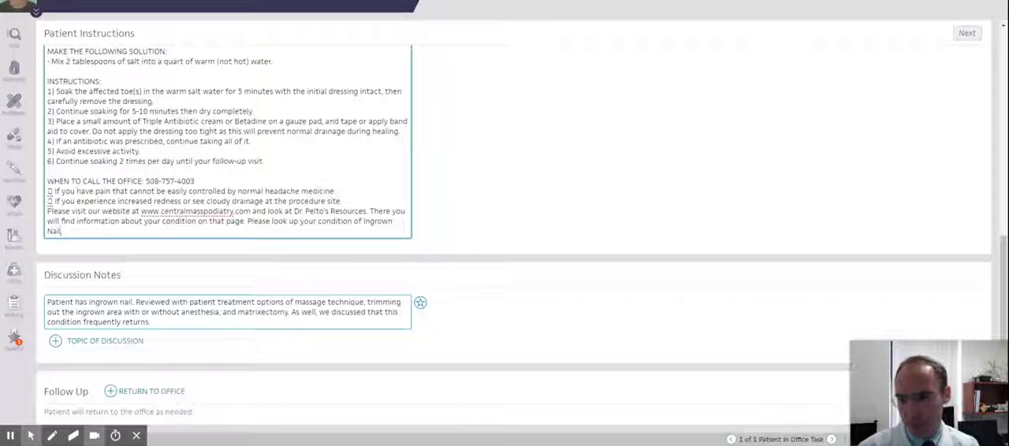
{"action": "left_click", "coordinate": [150, 321]}
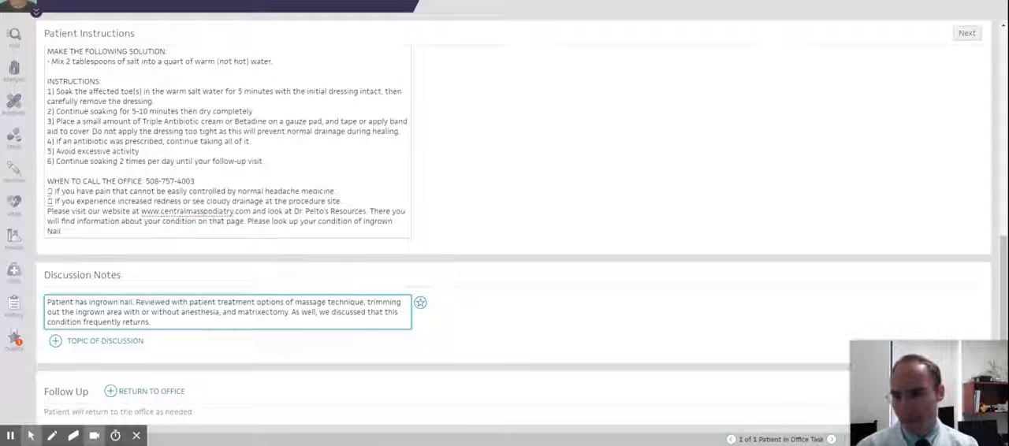
{"action": "left_click", "coordinate": [110, 392]}
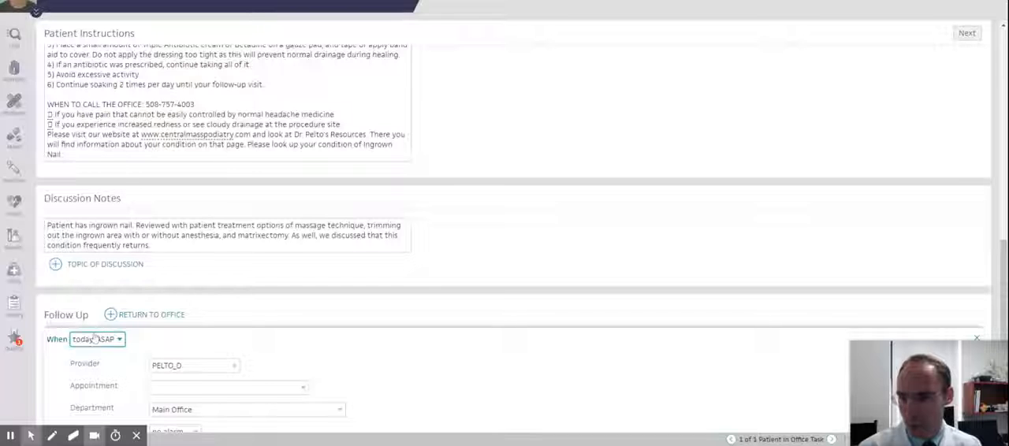
{"action": "key", "text": "2"}
{"action": "key", "text": "Tab"}
{"action": "key", "text": "Tab"}
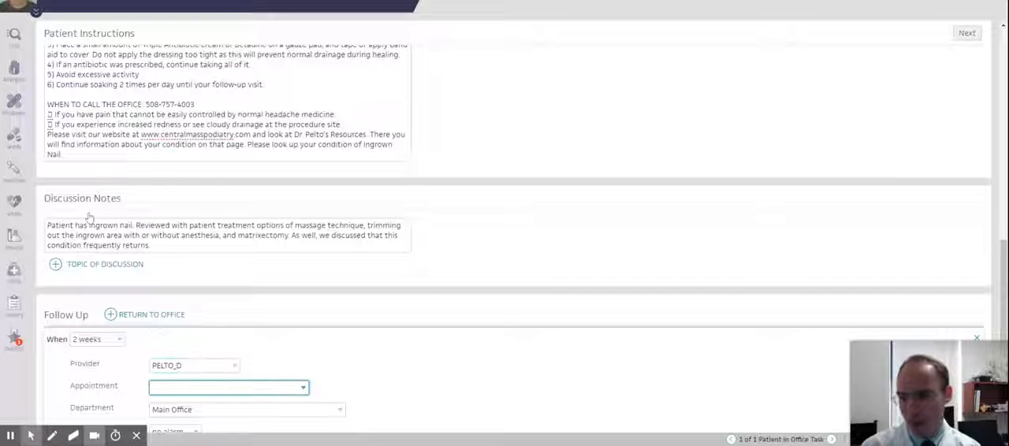
{"action": "type", "text": "paronychia follow up (10 min"}
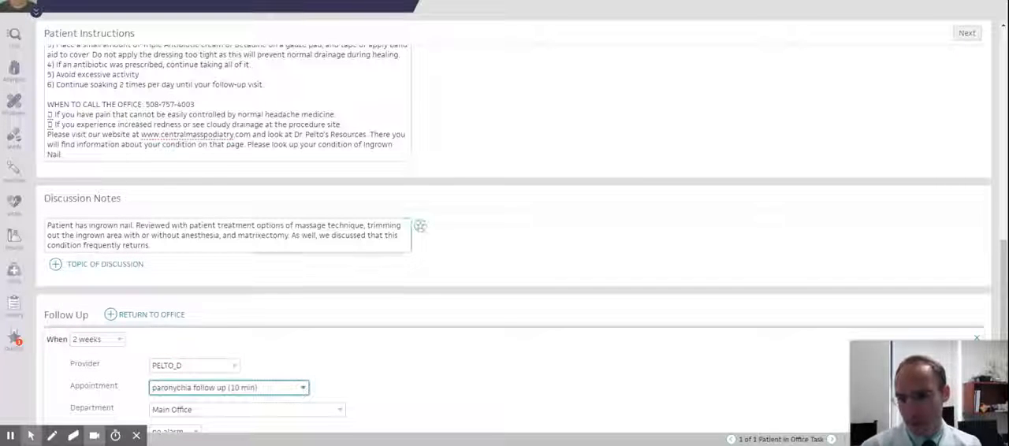
Proceed to the encounter summary and add a New Detailed Consult (athena) letter addressed to the preferred physician
{"action": "left_click", "coordinate": [966, 35]}
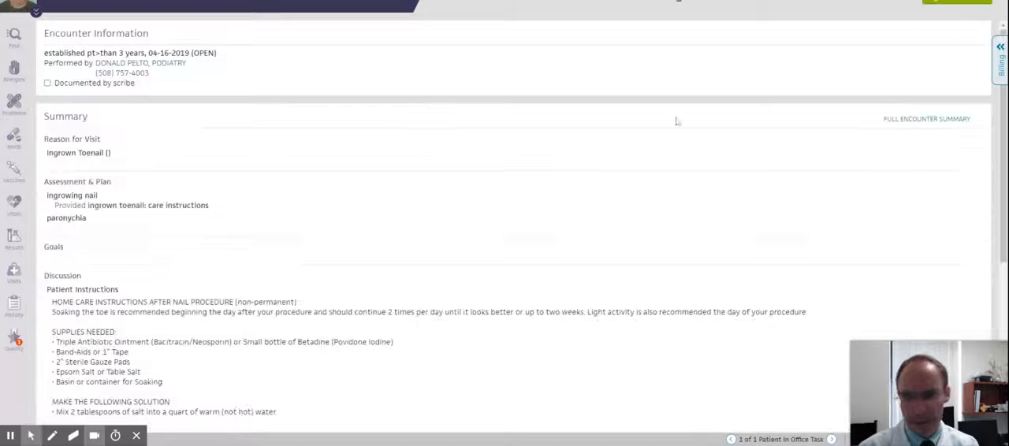
{"action": "scroll", "coordinate": [339, 248], "scroll_direction": "down", "scroll_amount": 5}
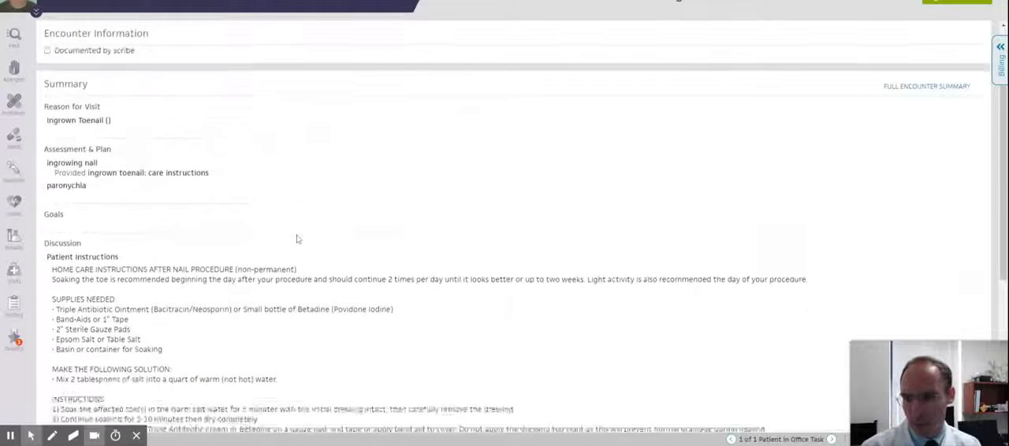
{"action": "scroll", "coordinate": [298, 238], "scroll_direction": "down", "scroll_amount": 8}
{"action": "left_click", "coordinate": [88, 356]}
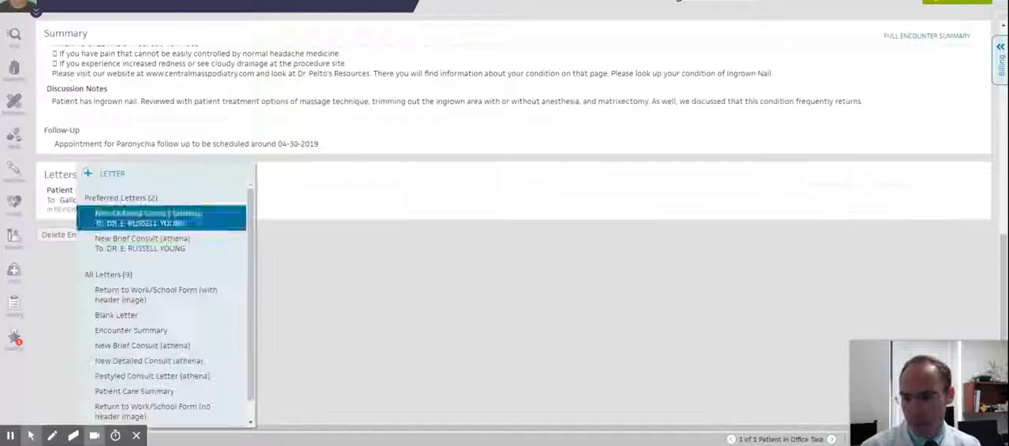
{"action": "left_click", "coordinate": [136, 222]}
{"action": "left_click", "coordinate": [340, 274]}
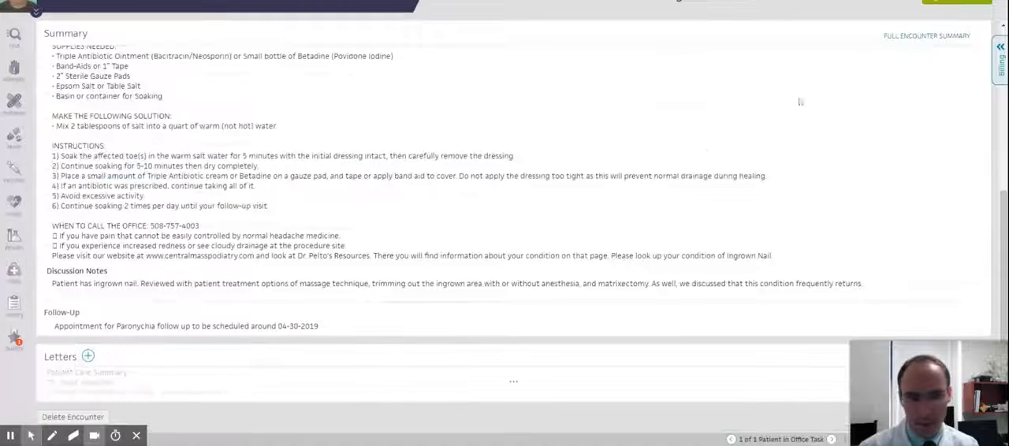
Open the encounter's billing and enter E&M procedure code 99203, keeping L600 as its first diagnosis code
{"action": "left_click", "coordinate": [1000, 49]}
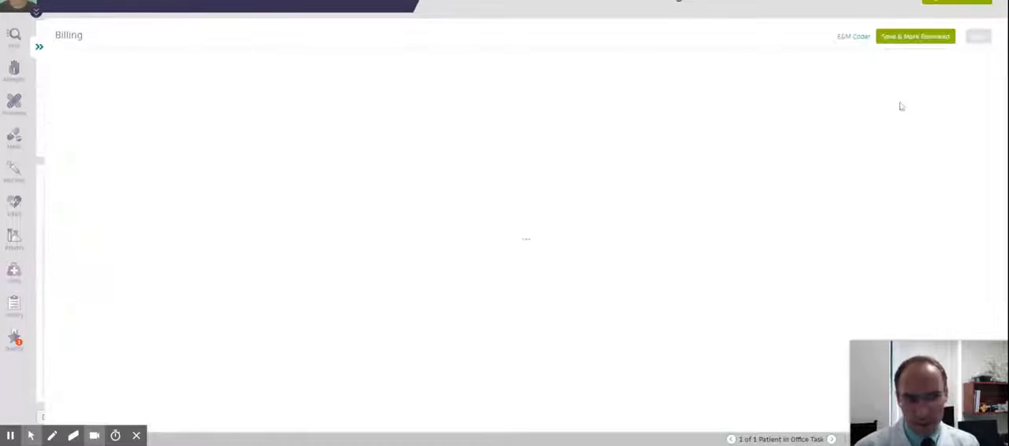
{"action": "scroll", "coordinate": [733, 161], "scroll_direction": "down", "scroll_amount": 2}
{"action": "scroll", "coordinate": [733, 162], "scroll_direction": "down", "scroll_amount": 3}
{"action": "left_click", "coordinate": [103, 107]}
{"action": "type", "text": "9920"}
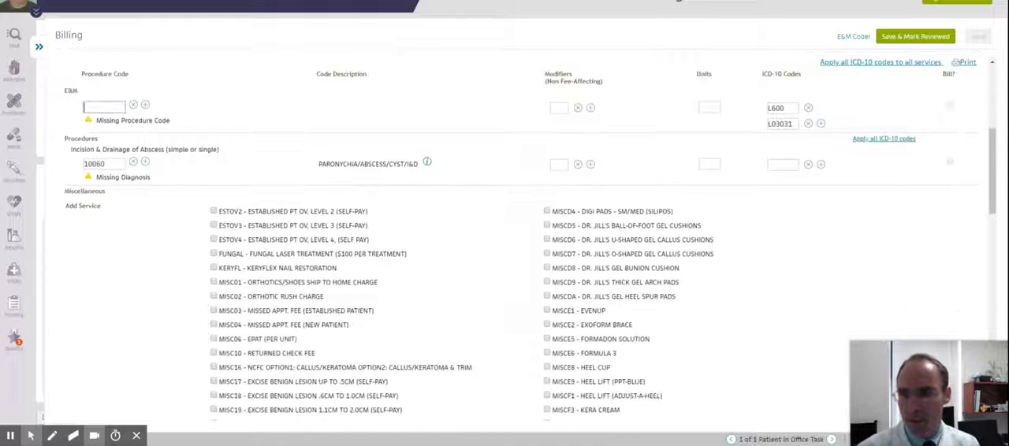
{"action": "left_click", "coordinate": [234, 141]}
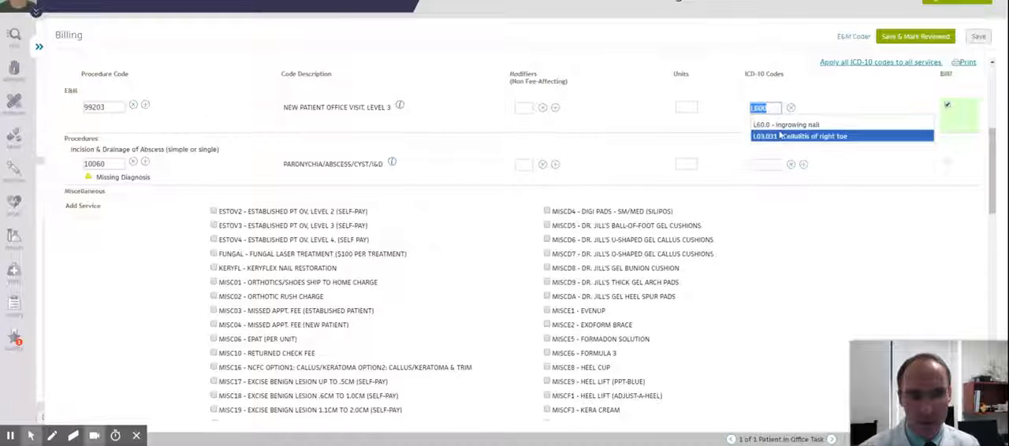
{"action": "left_click", "coordinate": [773, 123]}
Assign diagnosis code L03031 to the incision and drainage procedure, save the billing and close it
{"action": "left_click", "coordinate": [765, 164]}
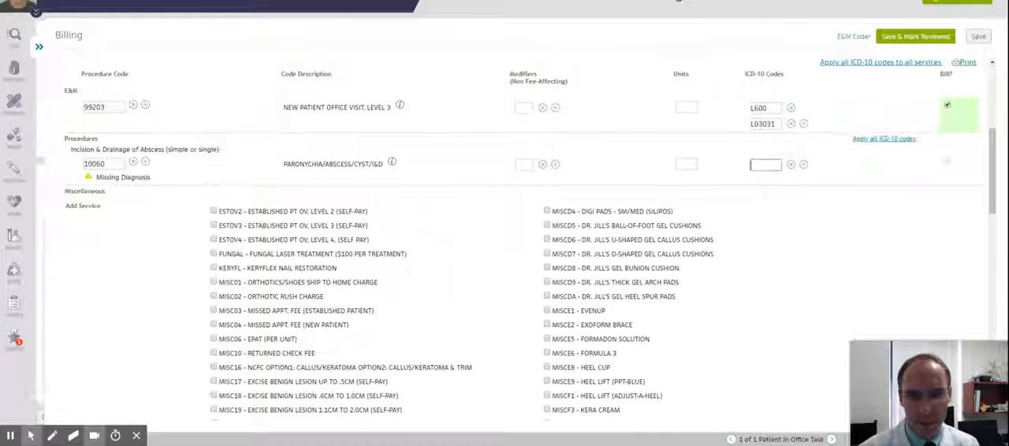
{"action": "left_click", "coordinate": [788, 201]}
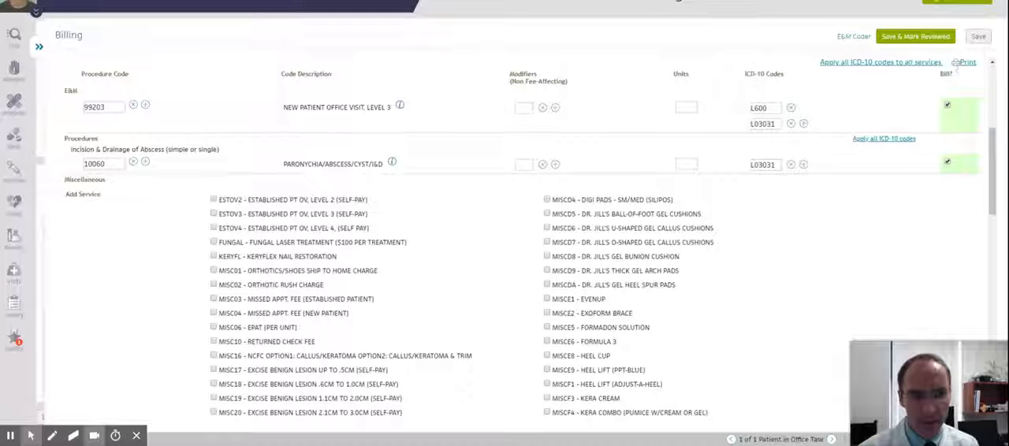
{"action": "left_click", "coordinate": [977, 37]}
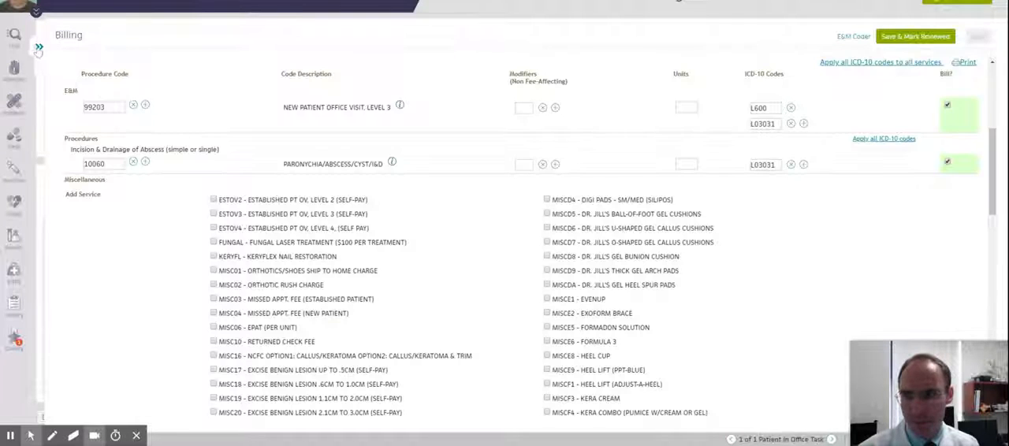
{"action": "left_click", "coordinate": [39, 49]}
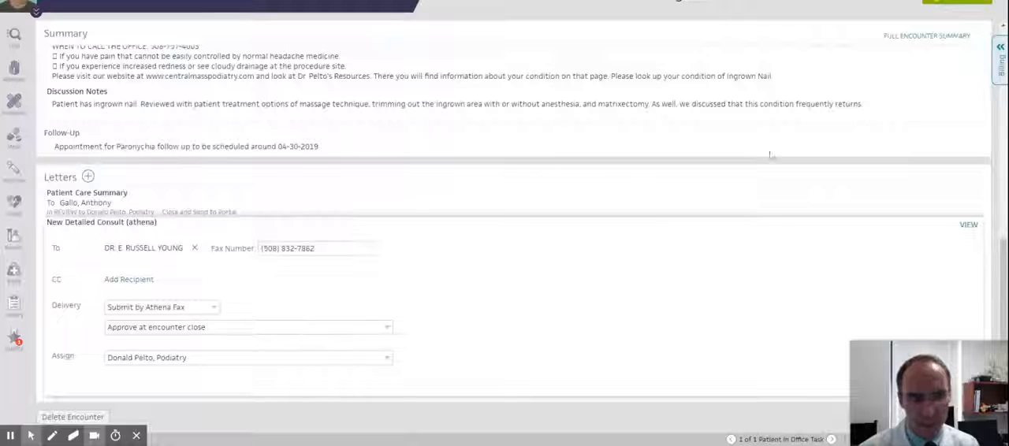
Review the full encounter summary, from the patient details and history to the patient instructions and attached toe photo
{"action": "left_click", "coordinate": [918, 40]}
{"action": "scroll", "coordinate": [644, 136], "scroll_direction": "up", "scroll_amount": 10}
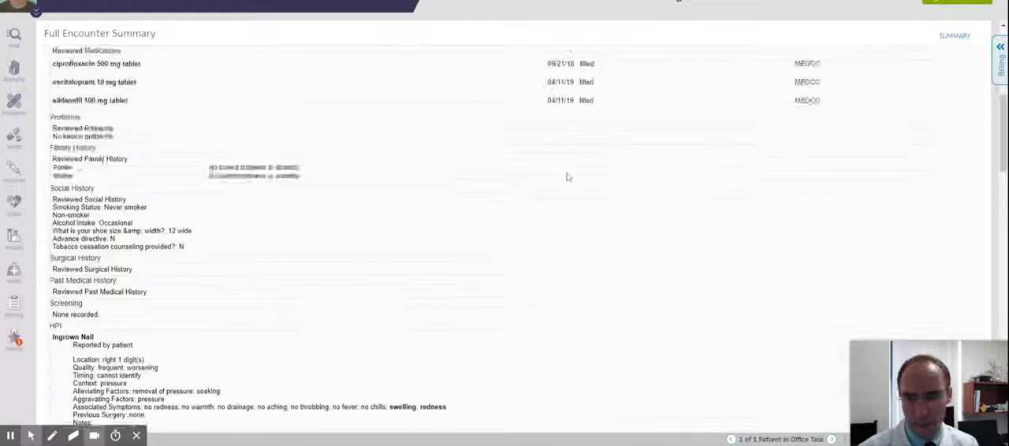
{"action": "scroll", "coordinate": [875, 146], "scroll_direction": "down", "scroll_amount": 15}
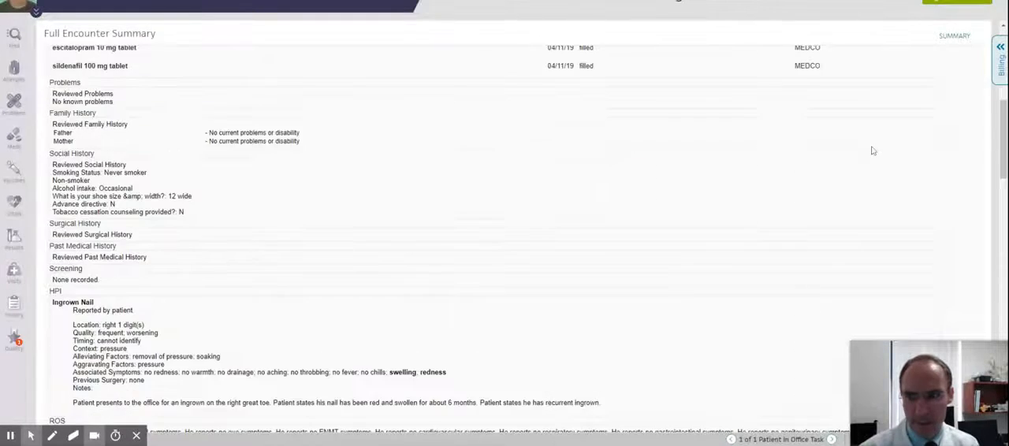
{"action": "scroll", "coordinate": [869, 151], "scroll_direction": "down", "scroll_amount": 15}
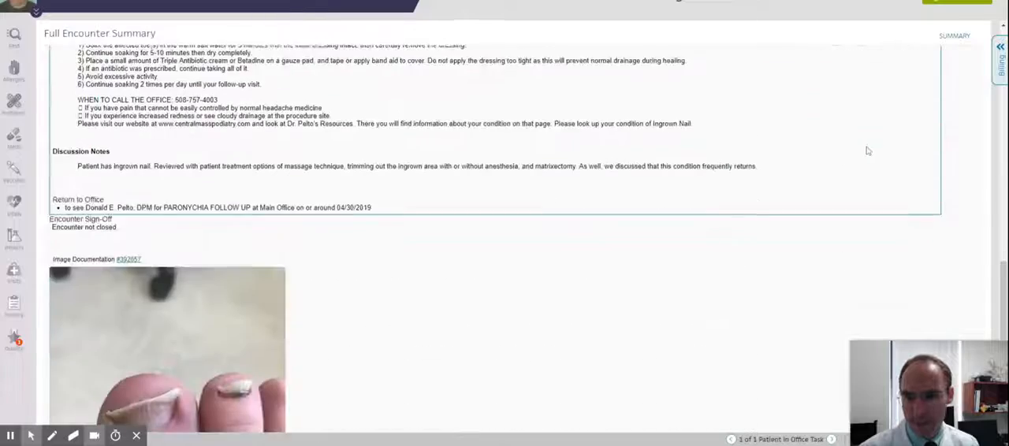
{"action": "scroll", "coordinate": [867, 151], "scroll_direction": "up", "scroll_amount": 20}
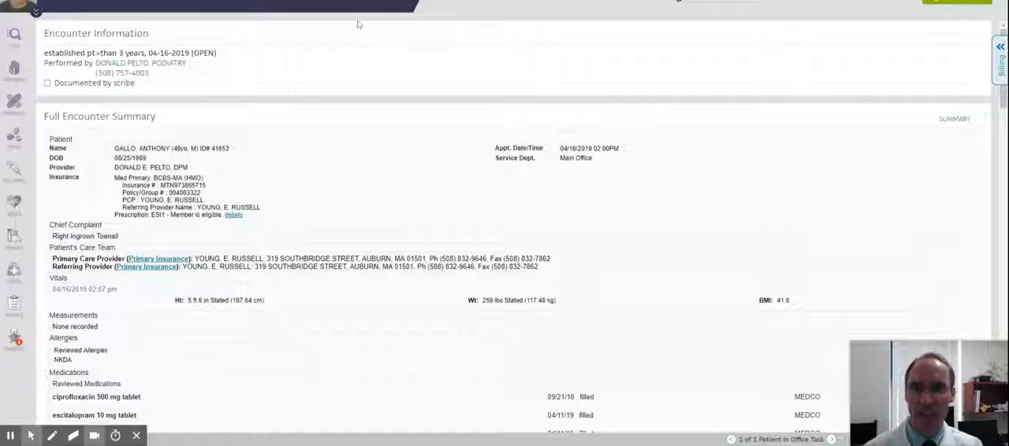
Open the list of user and practice settings, including text macros, order sets and encounter plans
{"action": "left_click", "coordinate": [394, 1]}
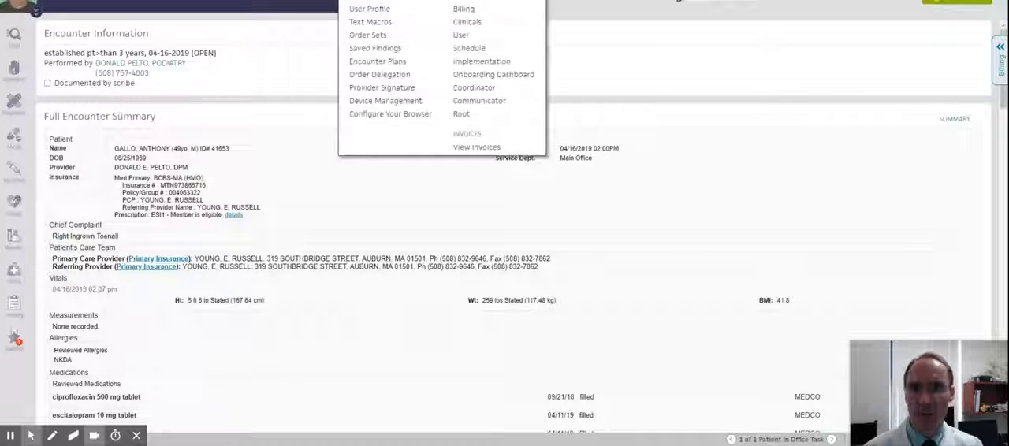